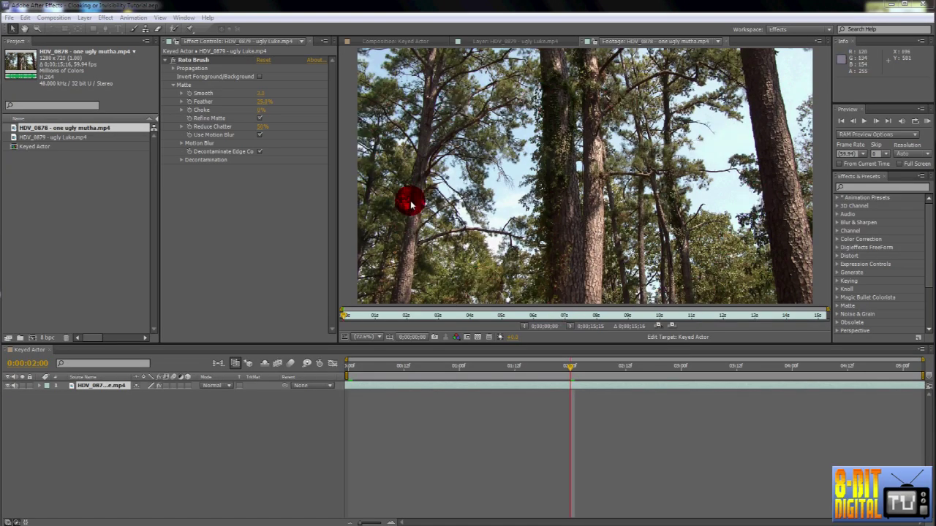
- Close the forest footage and actor layer viewers to bring back the Keyed Actor composition
click(726, 44)
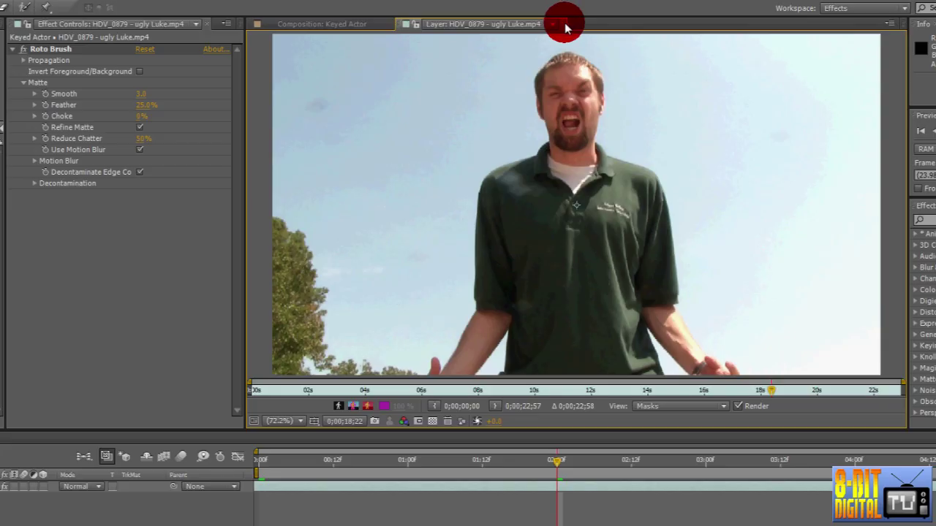
click(564, 24)
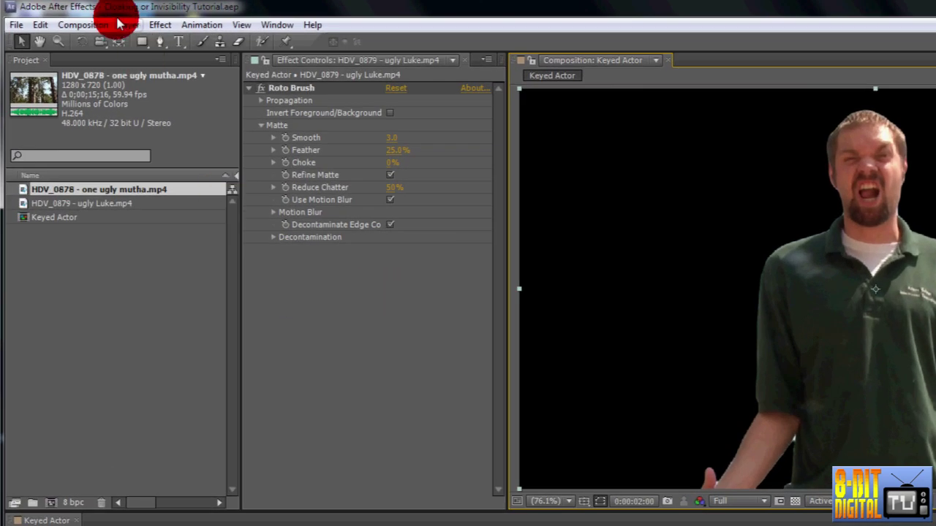
- Create a new 1280×720 composition named 'Cloaked' at 23.976 fps
click(86, 25)
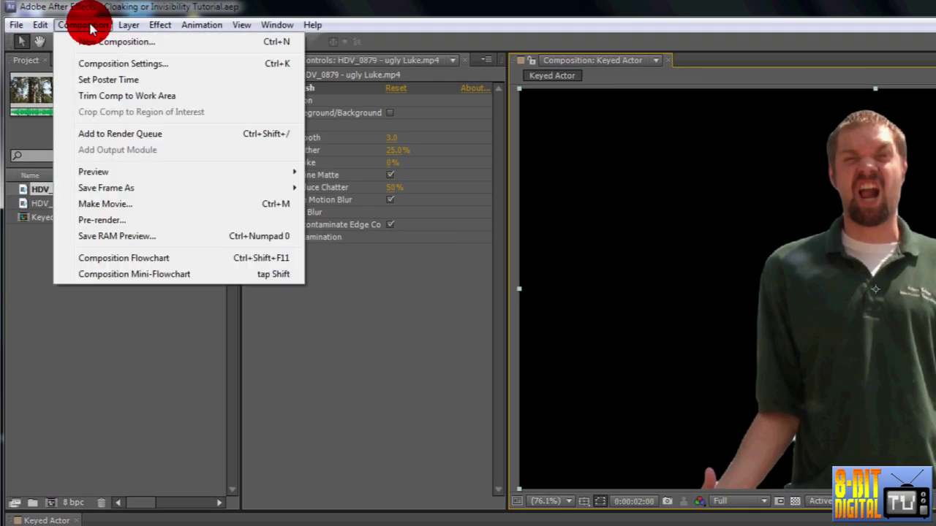
click(122, 44)
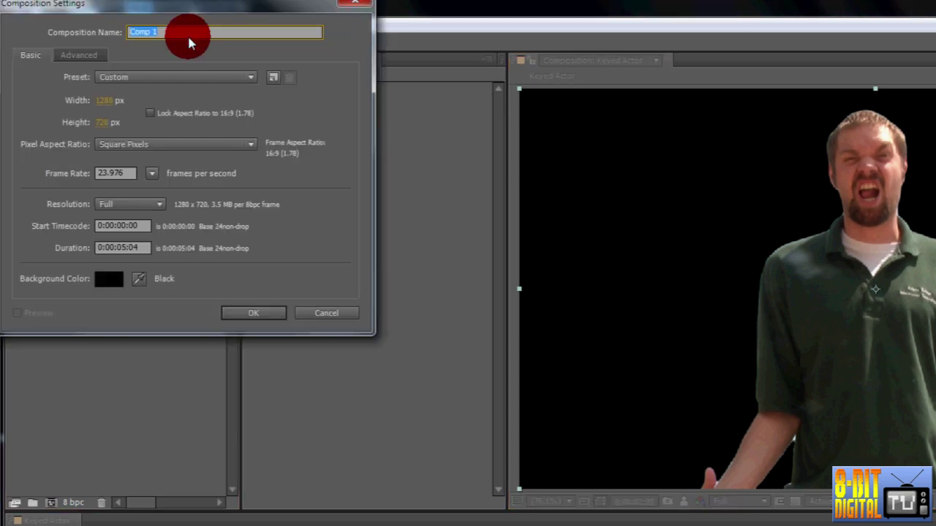
text(Cloaked)
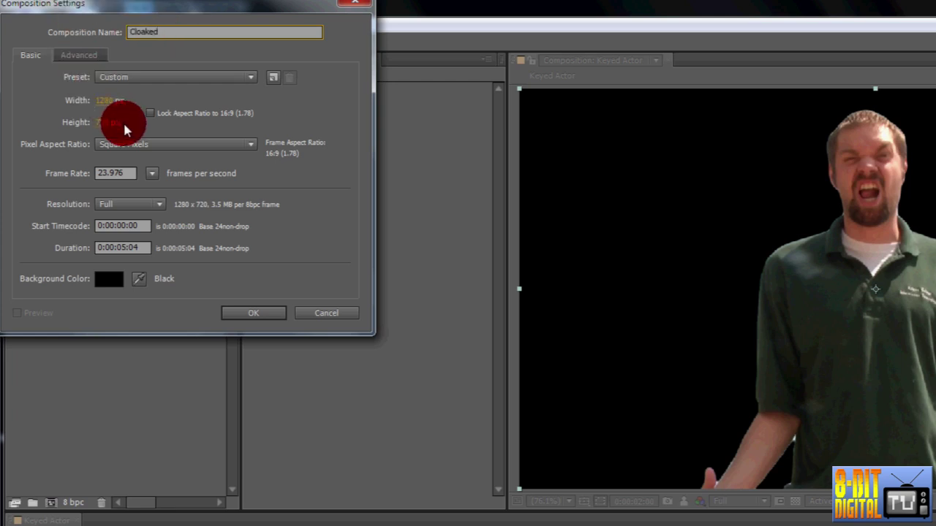
click(151, 175)
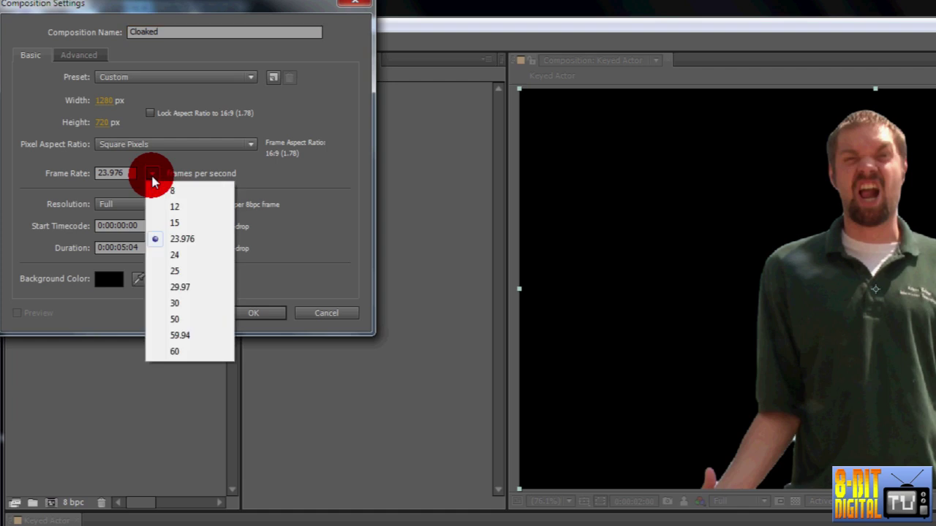
click(183, 240)
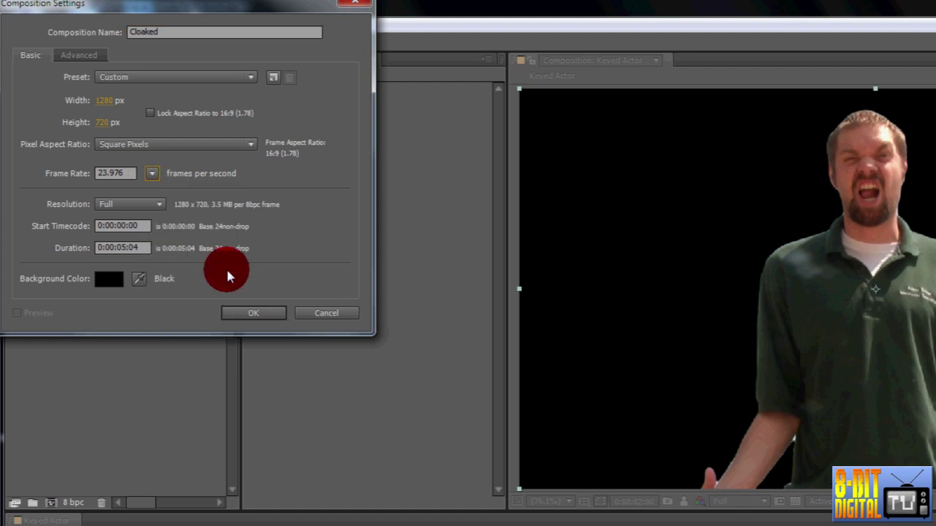
click(254, 313)
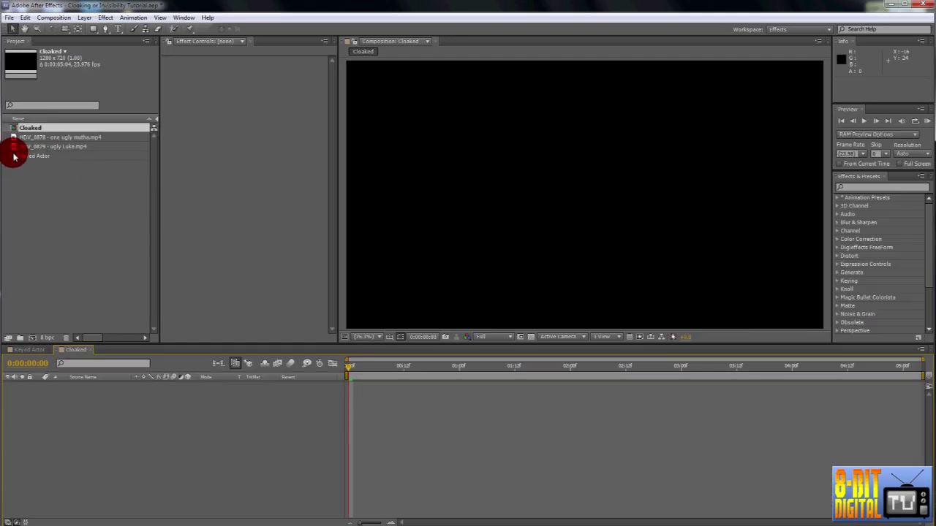
- Stack the Keyed Actor comp above the HDV_0878 forest footage in the Cloaked timeline
drag(13, 156, 63, 387)
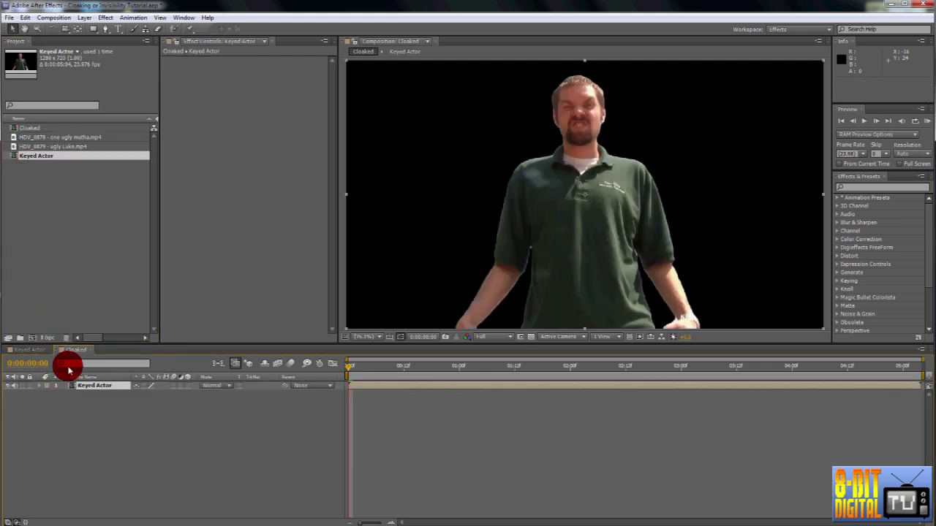
drag(42, 137, 95, 405)
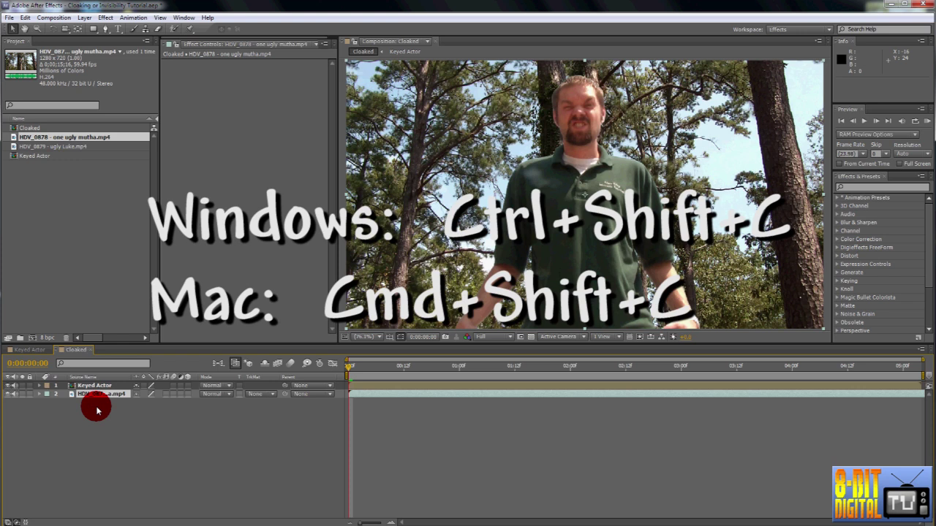
key(ctrl+shift+c)
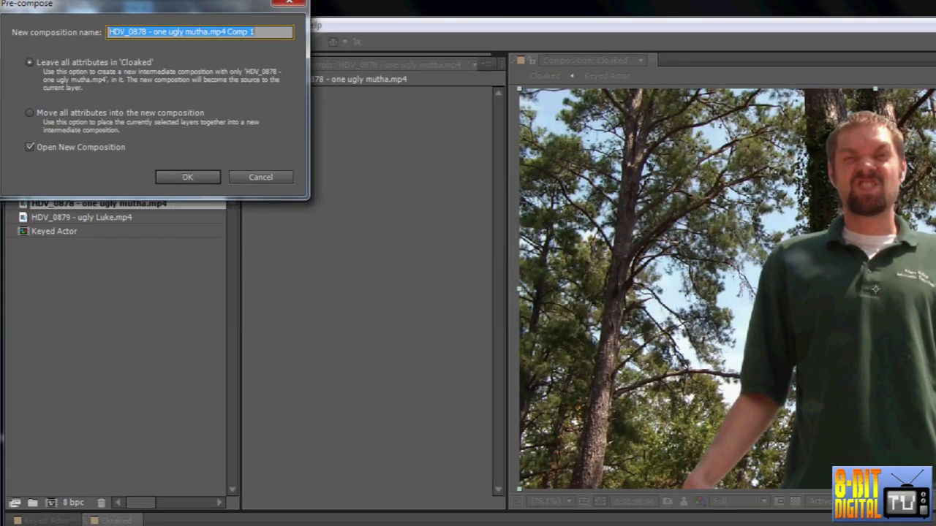
- Pre-compose the forest footage into a new 'Background' comp, moving all attributes, and open it
text(Background)
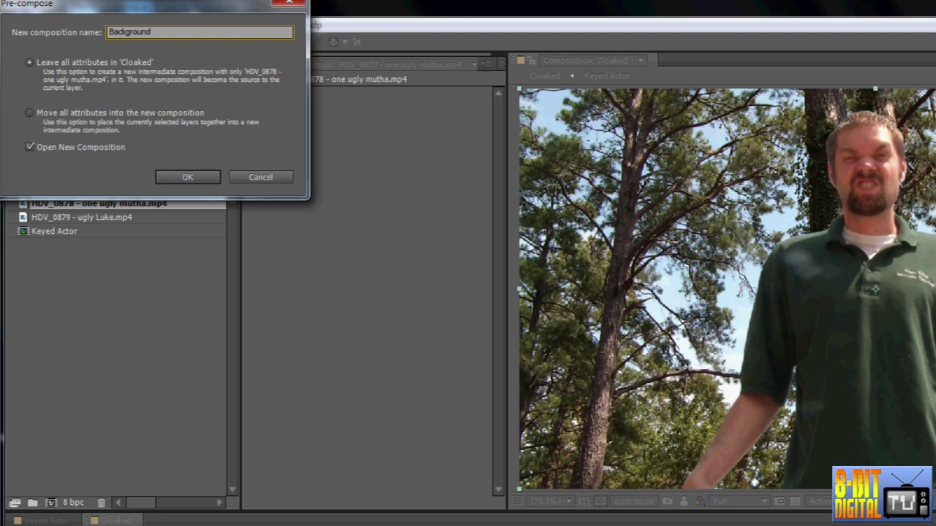
click(30, 112)
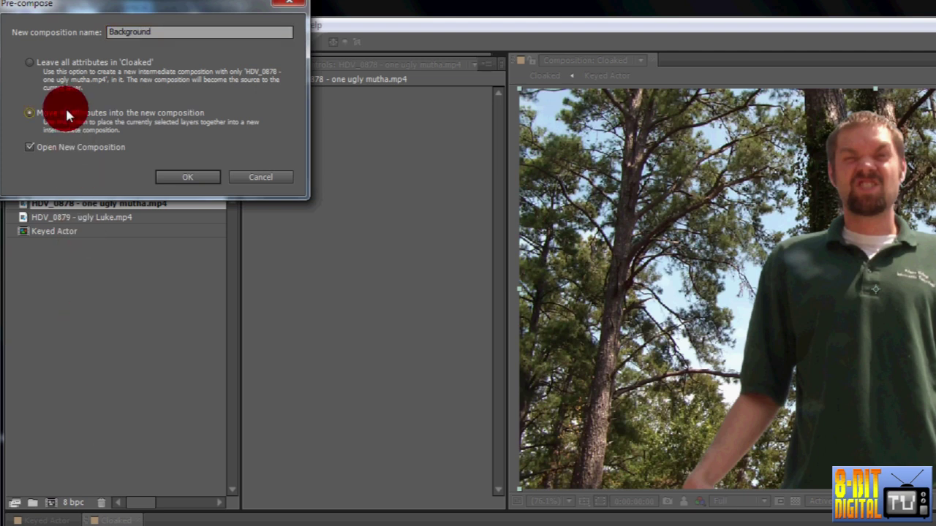
click(91, 148)
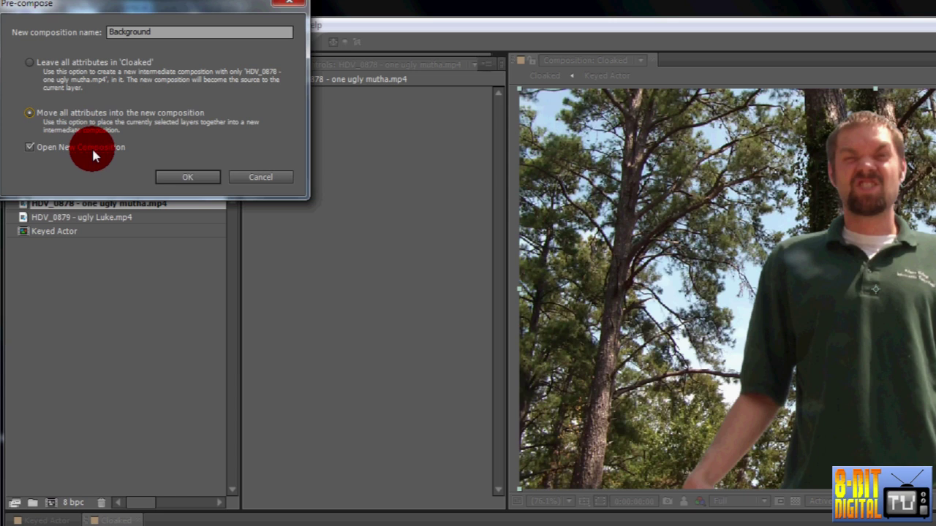
click(176, 183)
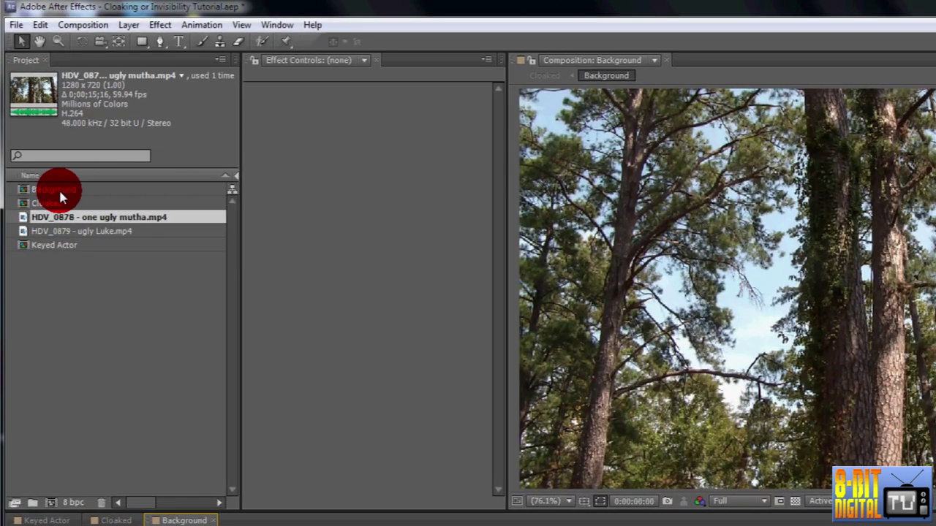
- Resize the Background comp to 1600×900 by entering width 1280*1.25 with aspect ratio locked
right_click(59, 190)
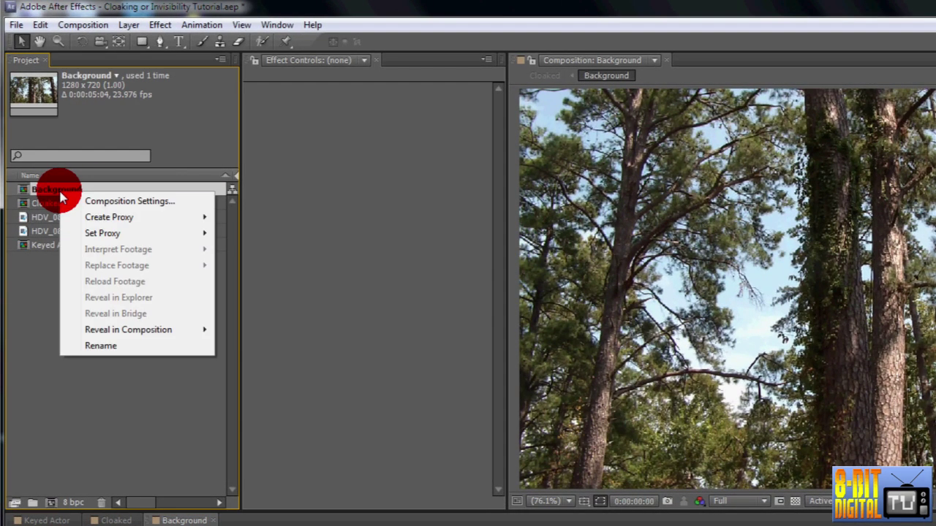
click(164, 201)
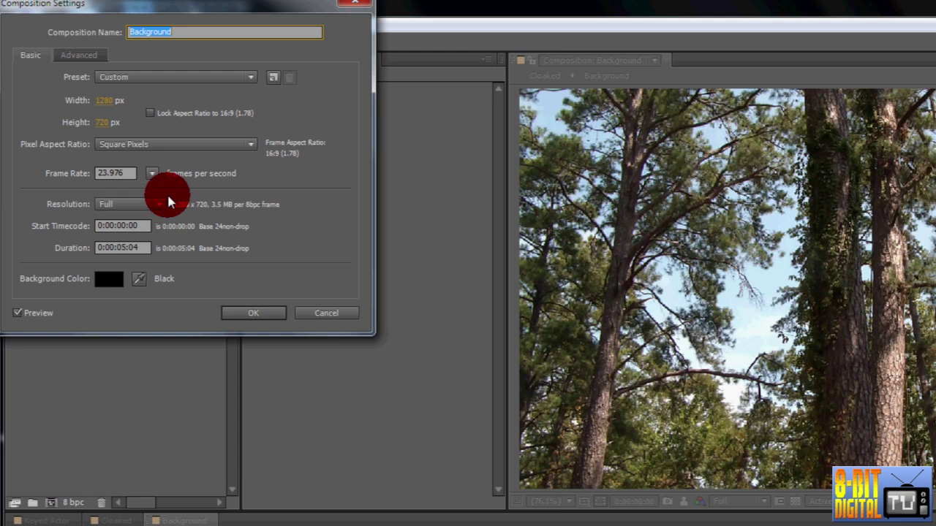
click(152, 114)
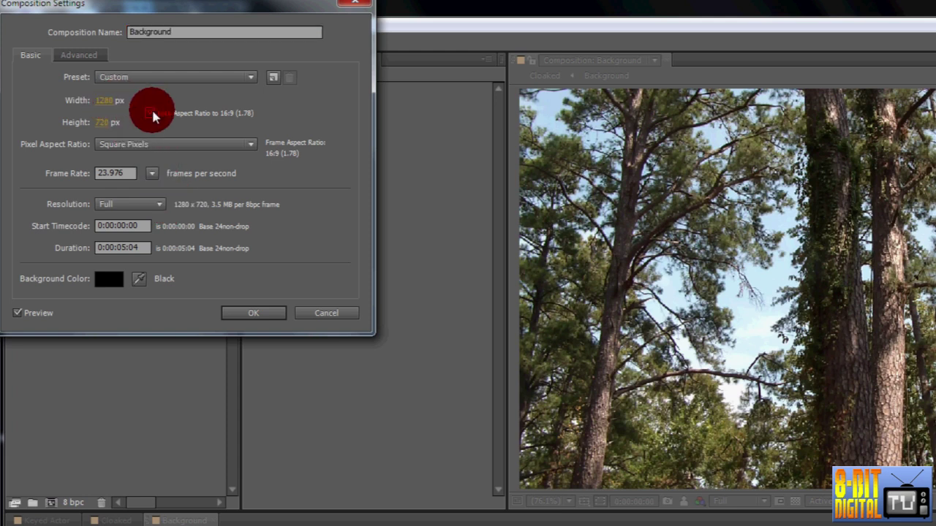
click(107, 102)
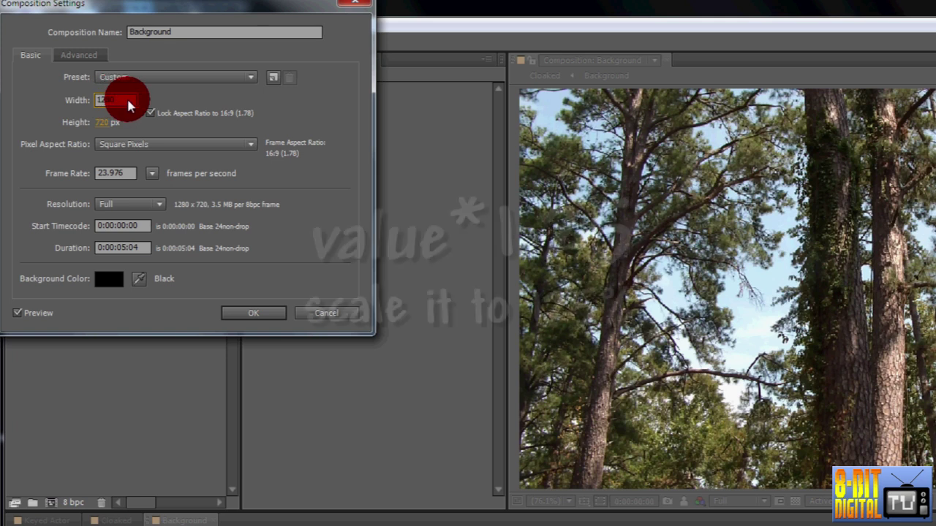
click(127, 102)
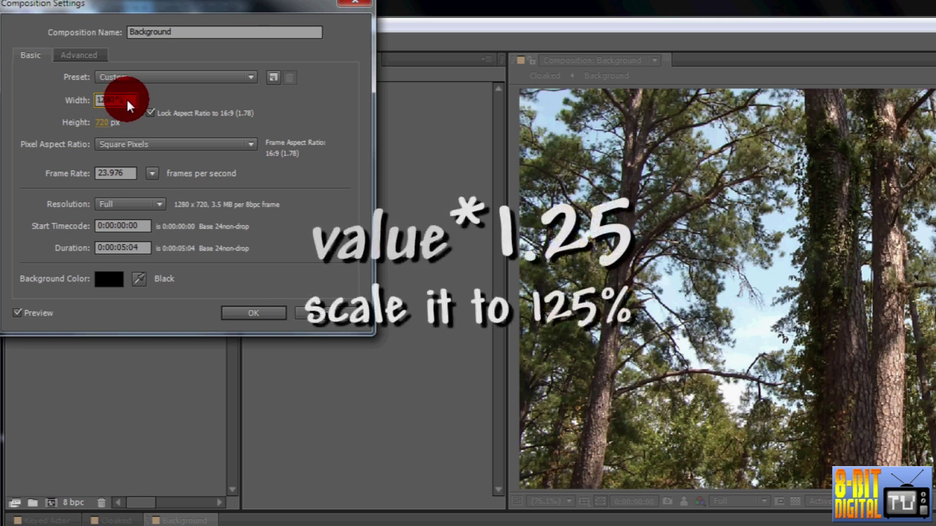
key(Return)
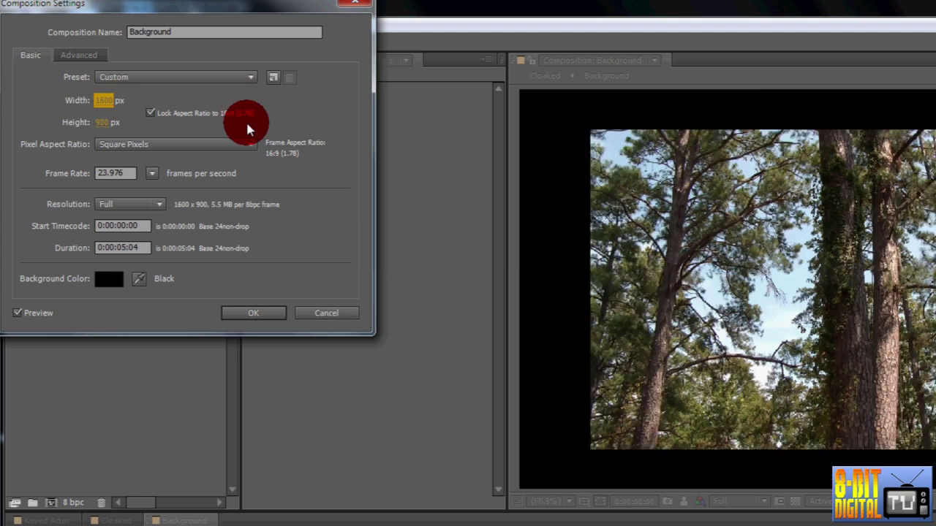
click(256, 313)
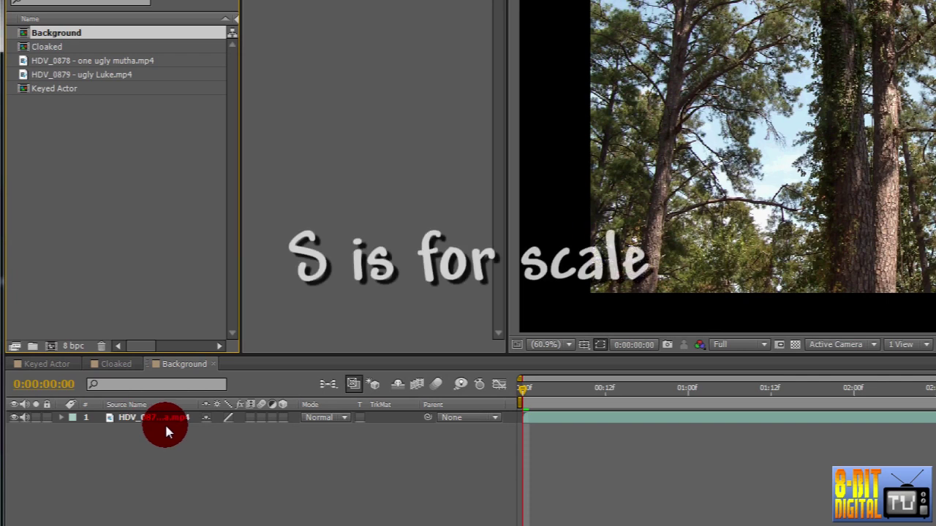
- Set the forest footage layer's Scale to 125%
click(109, 388)
click(167, 422)
key(s)
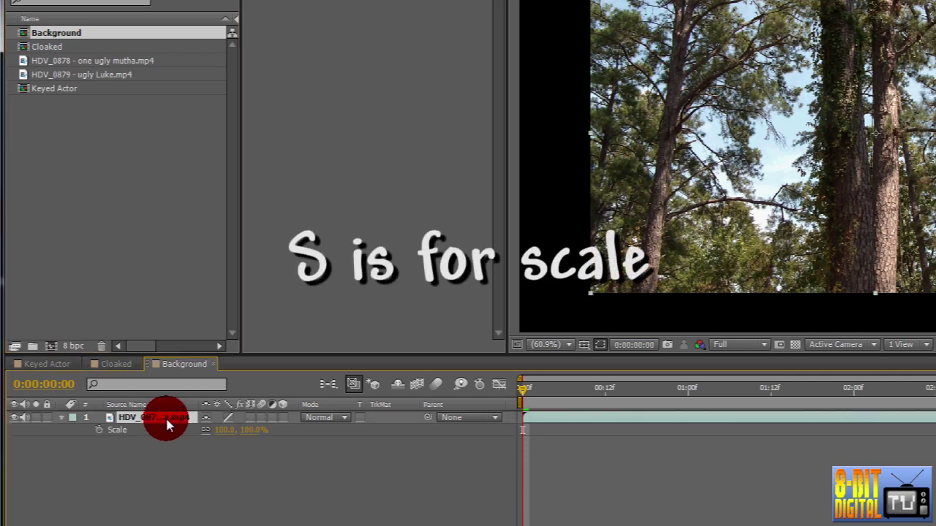
click(222, 429)
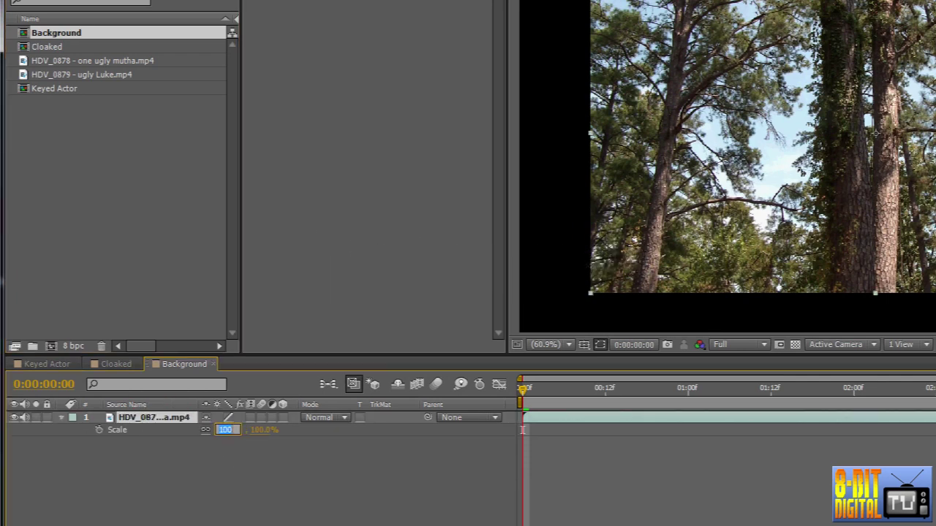
text(125)
key(Return)
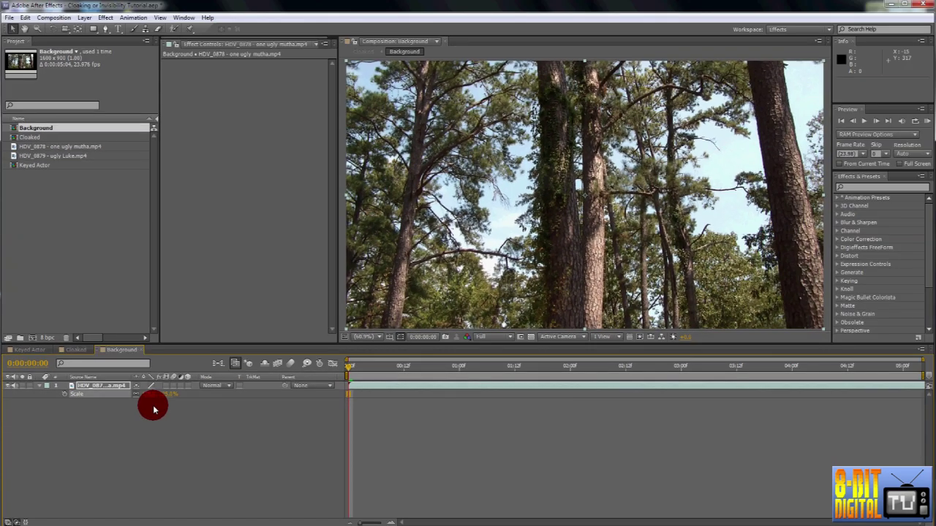
- Try 150% scale and a reposition of the footage, then undo back to 125%
click(224, 430)
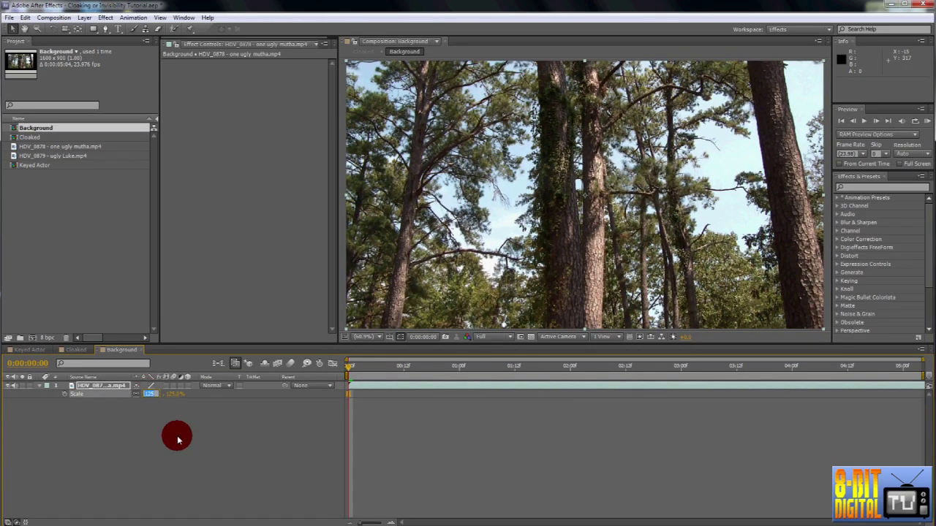
text(1)
key(Return)
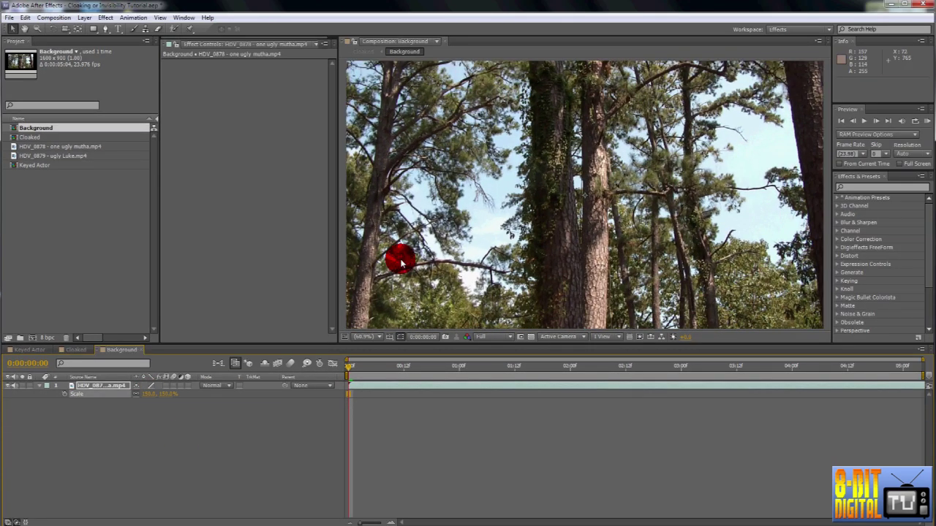
drag(446, 219, 499, 165)
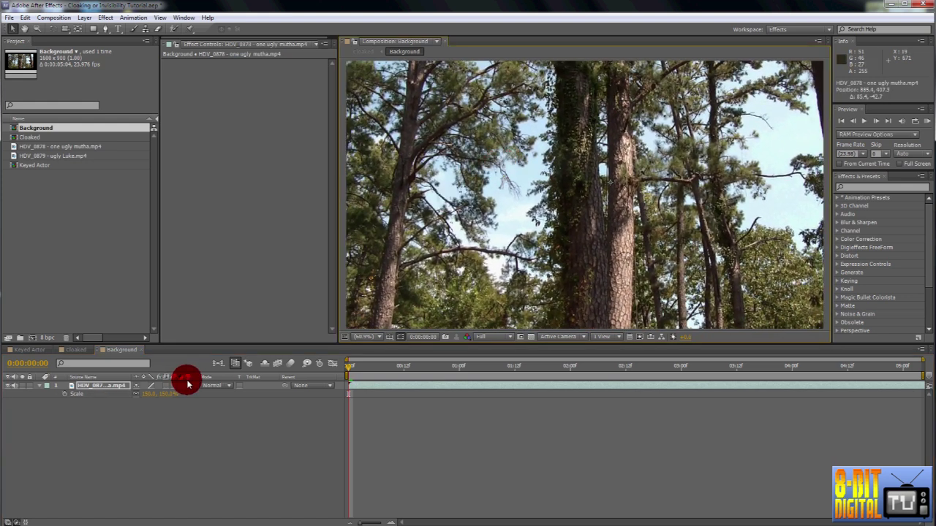
key(ctrl+z)
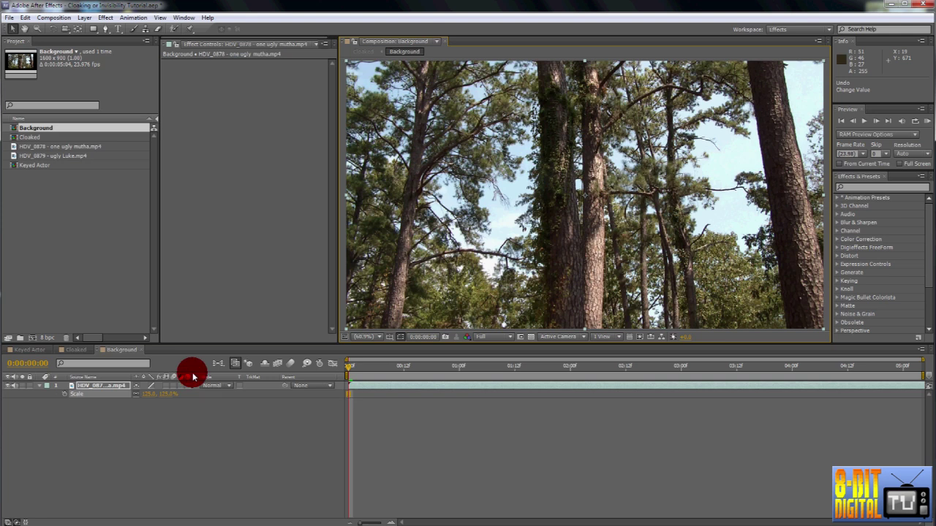
click(77, 351)
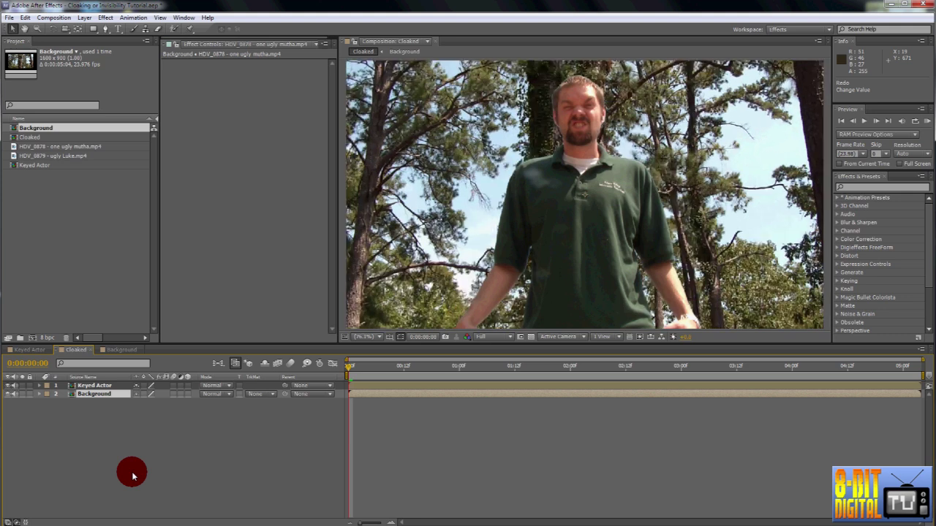
- Trial-enlarge the Keyed Actor layer's Scale, then undo it back to 100%
click(104, 385)
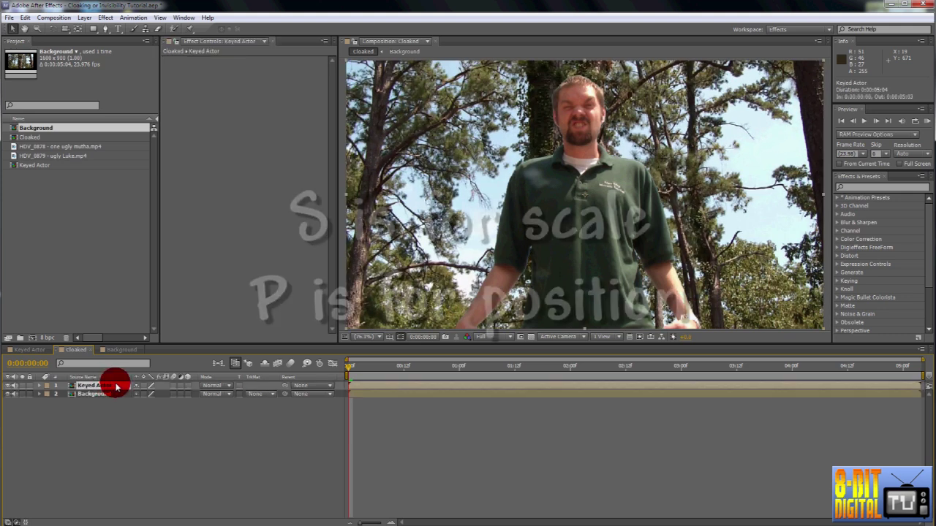
key(s)
drag(148, 394, 175, 439)
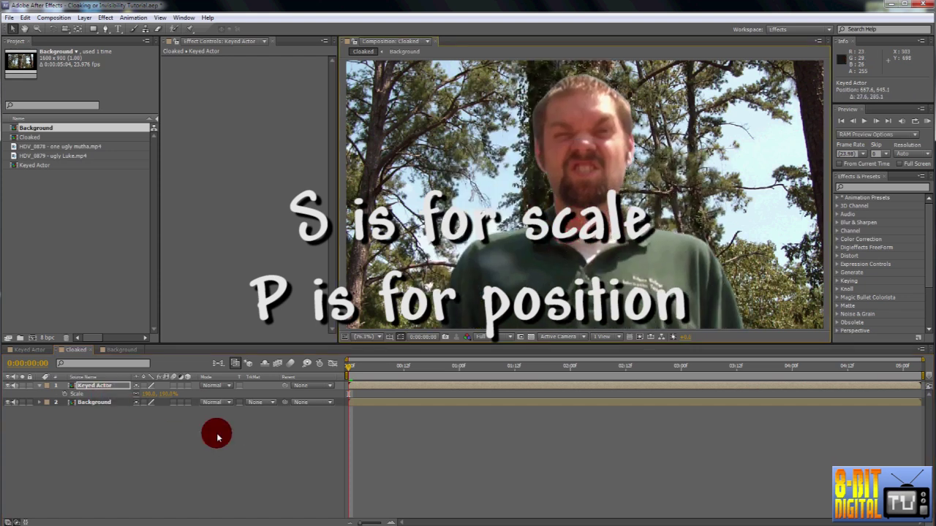
key(ctrl+z)
key(ctrl+z)
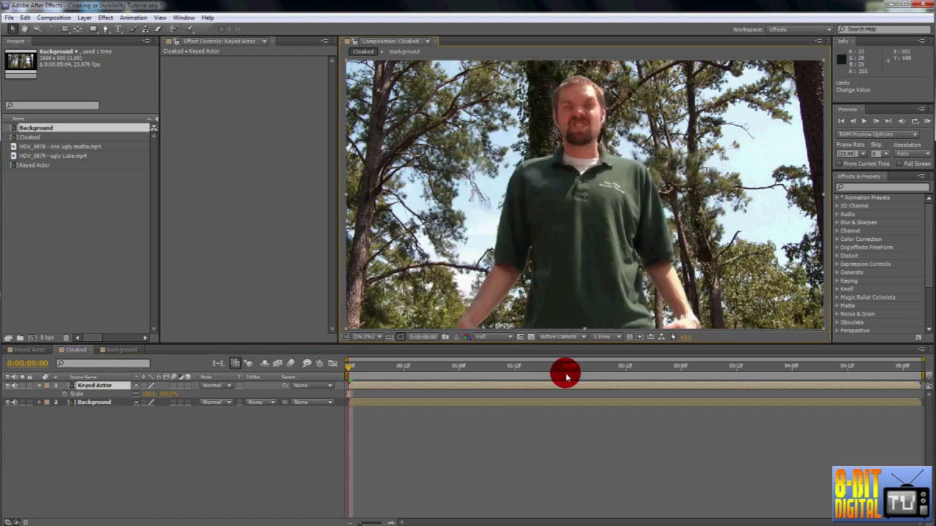
- At 0:00:02:00, pre-compose Keyed Actor into a new 'Actor' comp without opening it
click(563, 370)
click(96, 384)
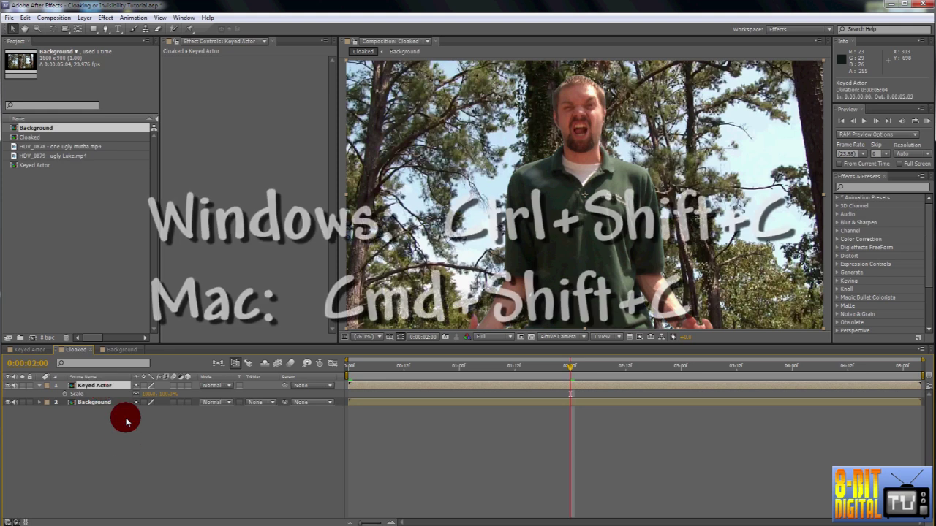
click(126, 443)
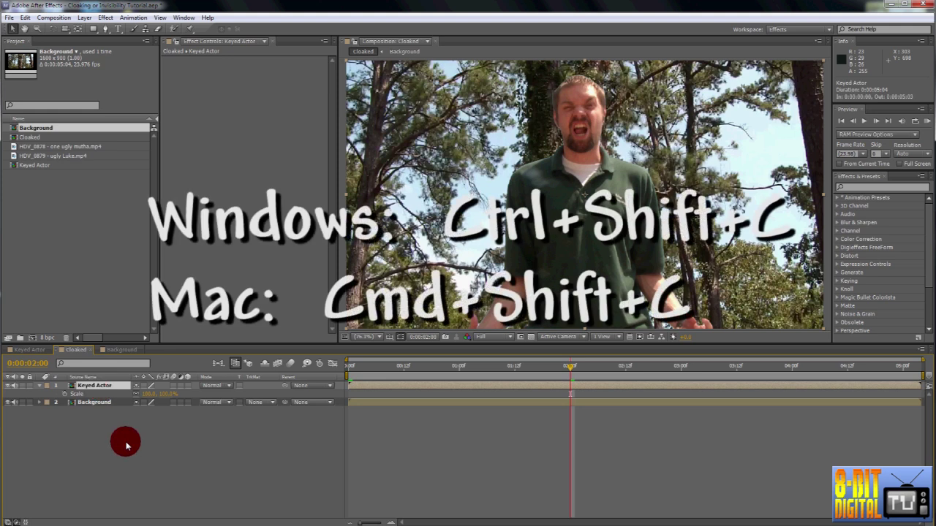
key(ctrl+shift+c)
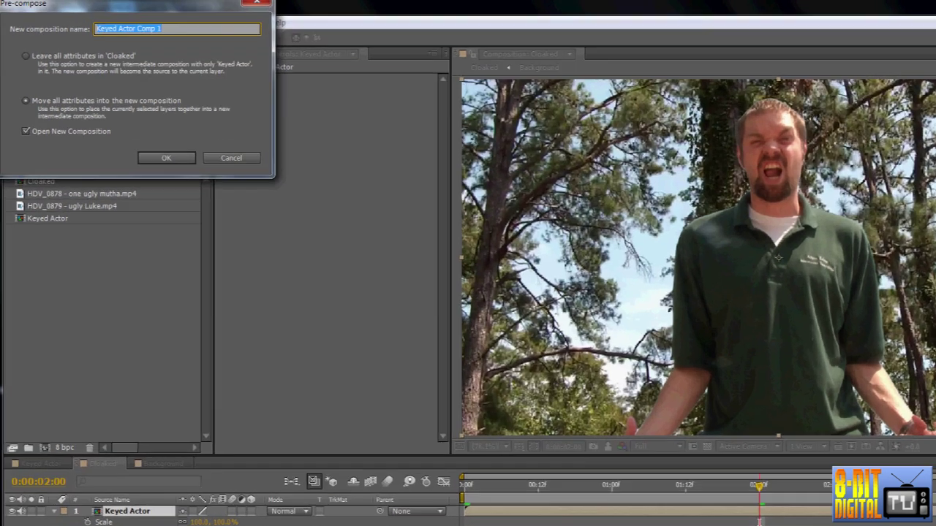
text(Actor)
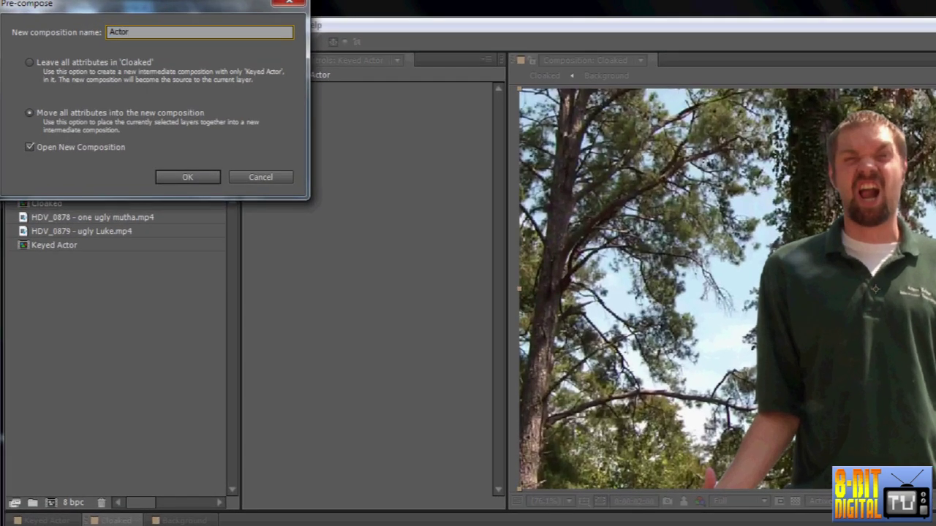
click(79, 149)
click(189, 177)
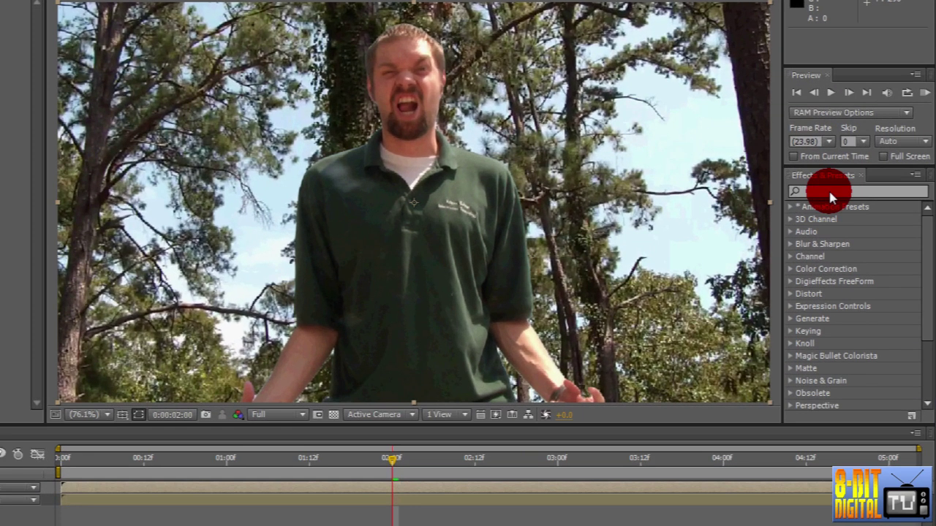
- Search 'disp' in Effects & Presets and drop Displacement Map onto the Background layer
click(862, 185)
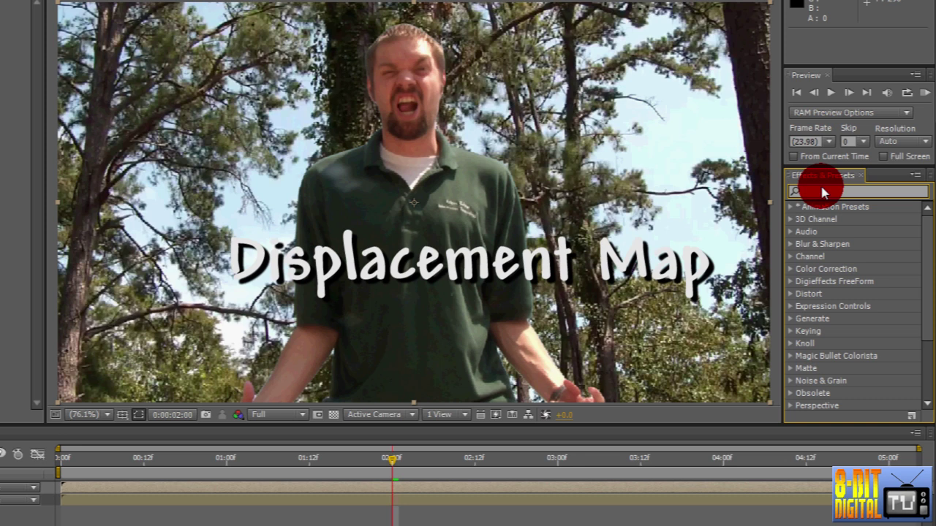
text(displ)
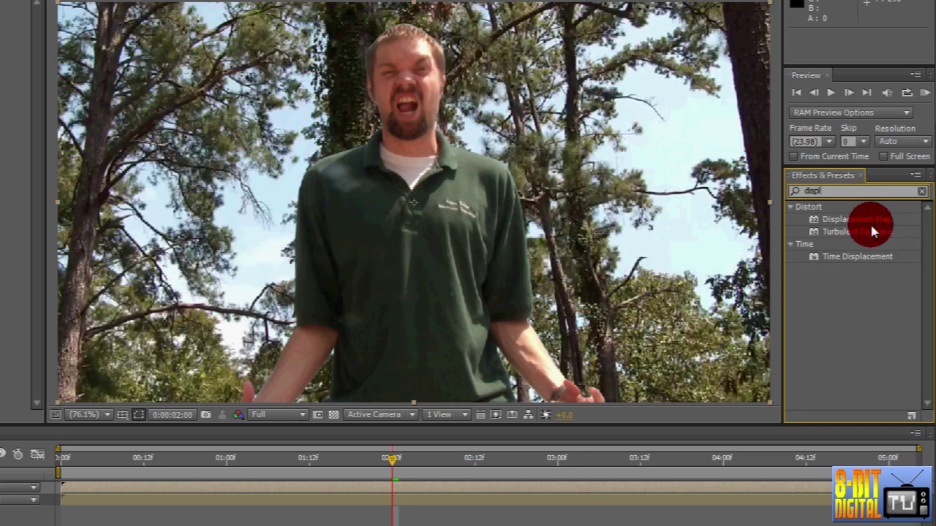
drag(870, 228, 890, 485)
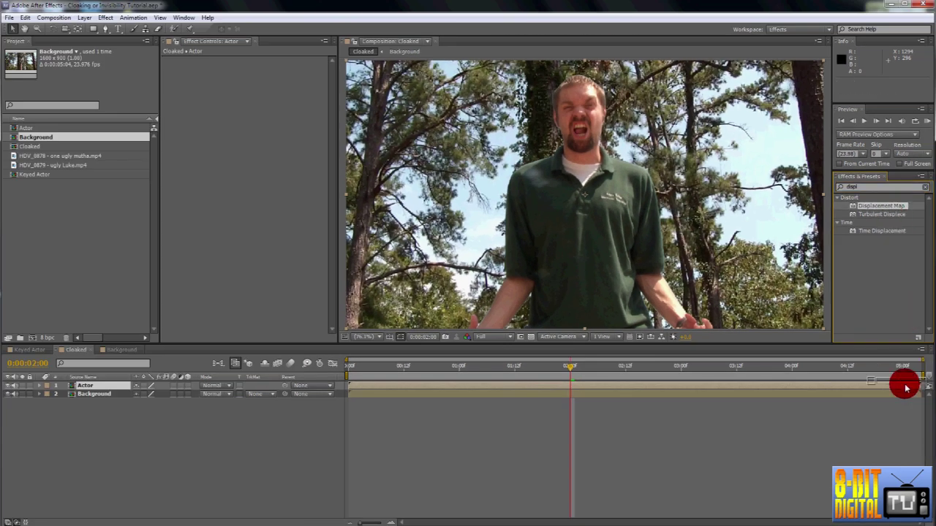
drag(905, 387, 895, 392)
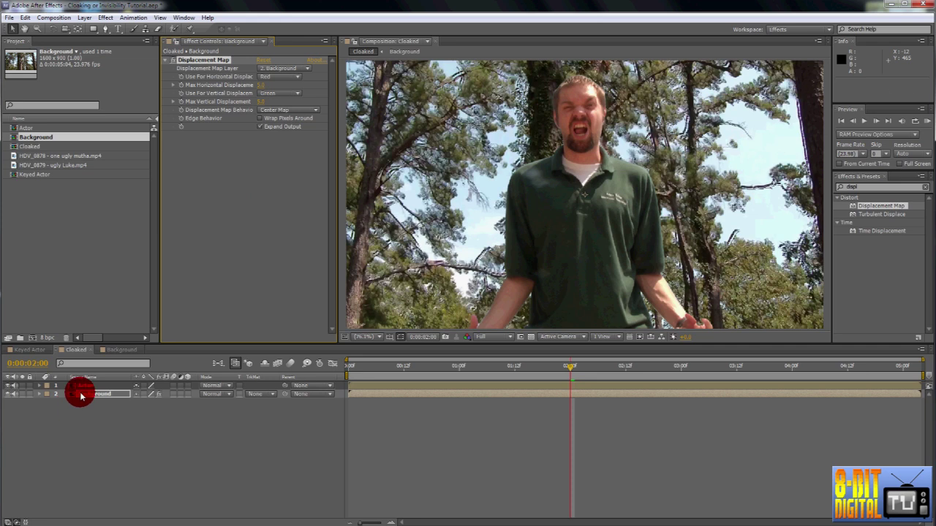
- Locate Displacement Map under Effect > Distort via the menu bar and the layer's context menu
click(81, 395)
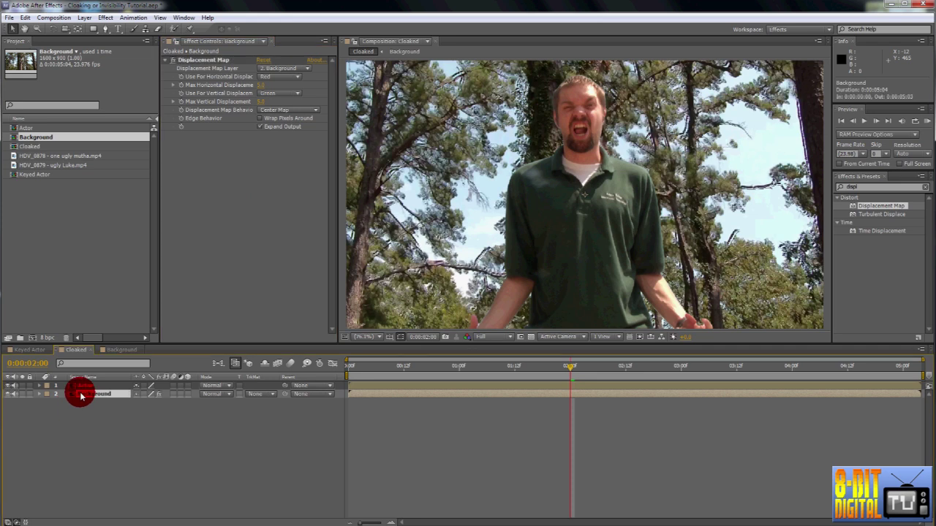
click(105, 18)
mouse_move(156, 130)
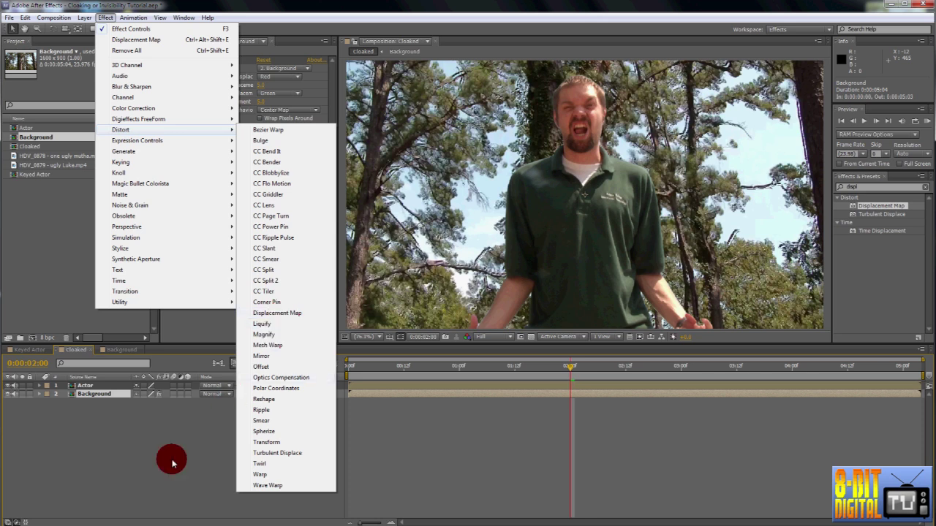
click(173, 462)
right_click(95, 393)
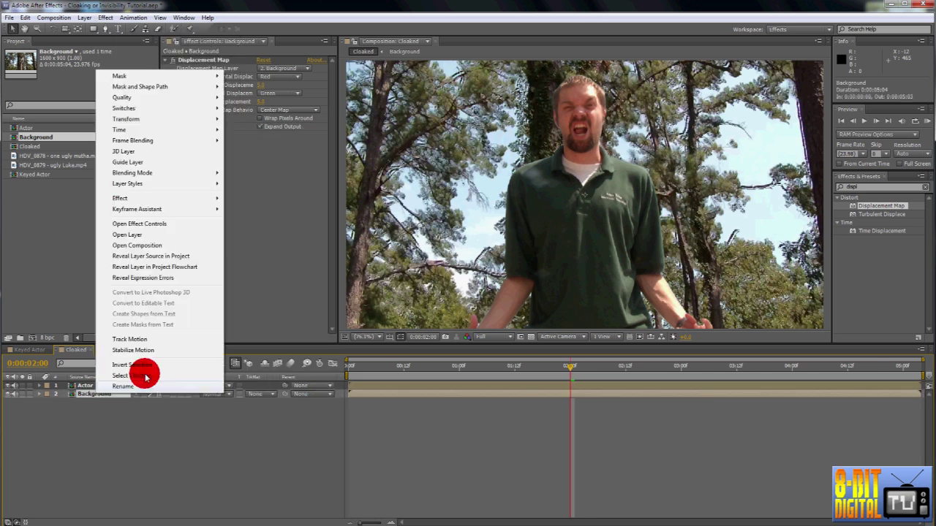
mouse_move(162, 198)
mouse_move(343, 311)
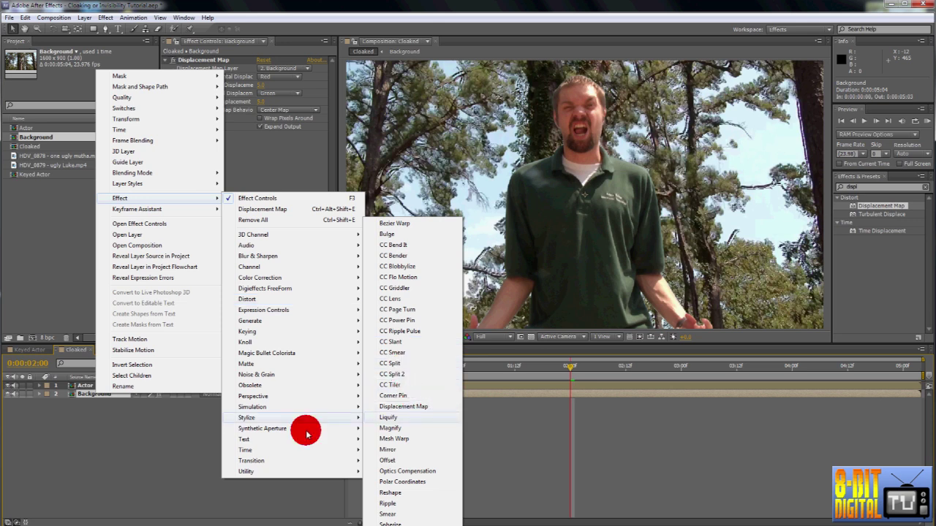
click(122, 439)
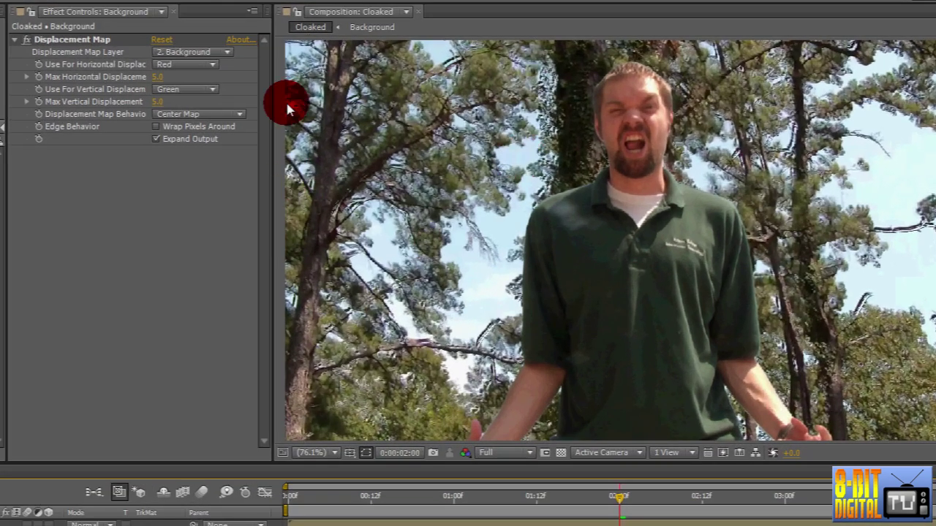
- Set the displacement map layer to Actor, both channels to Luminance, and both max displacements to 55
click(228, 54)
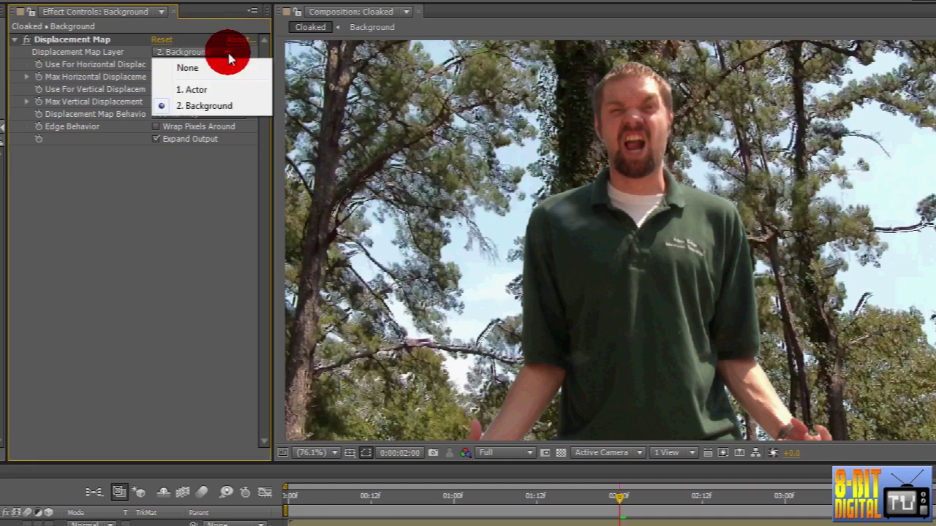
click(214, 91)
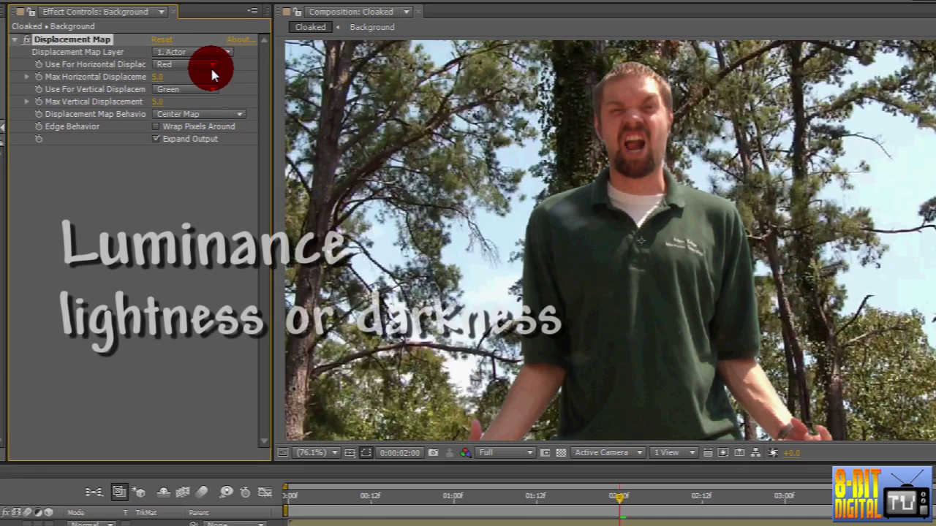
click(212, 65)
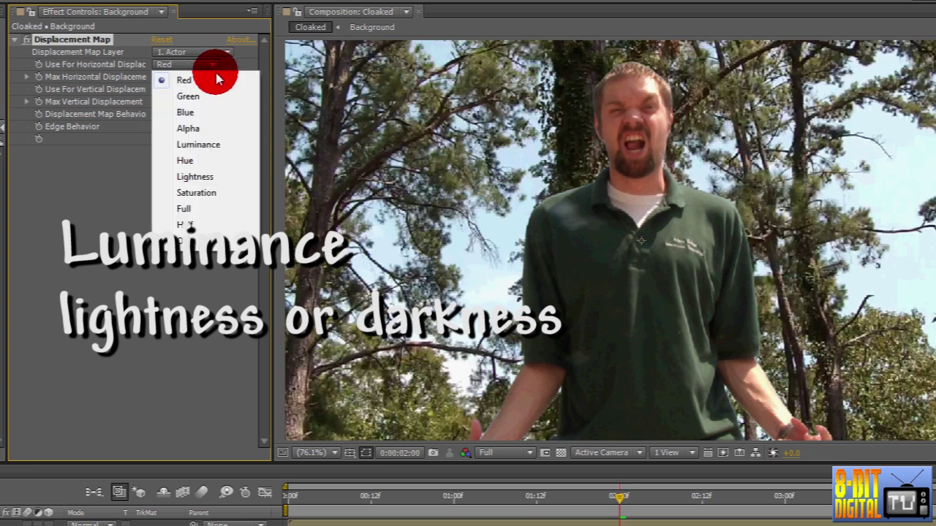
click(196, 146)
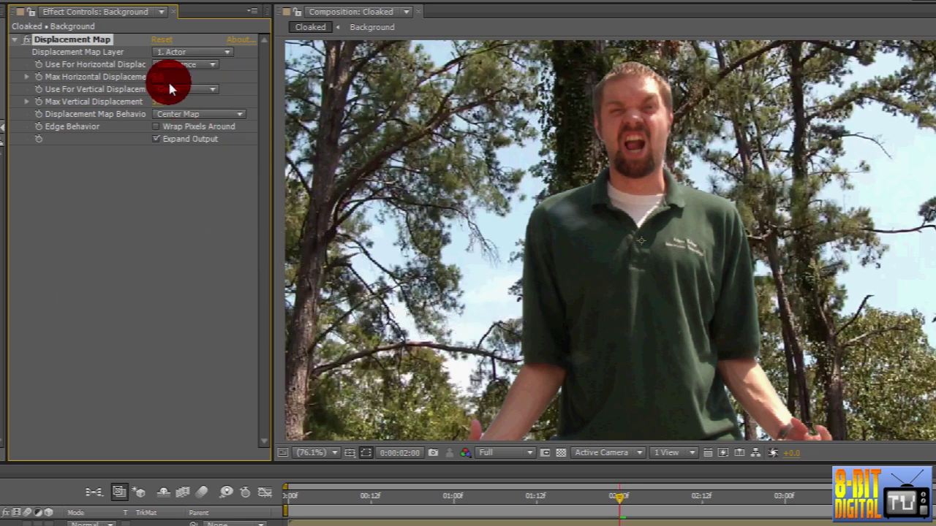
click(174, 78)
text(55)
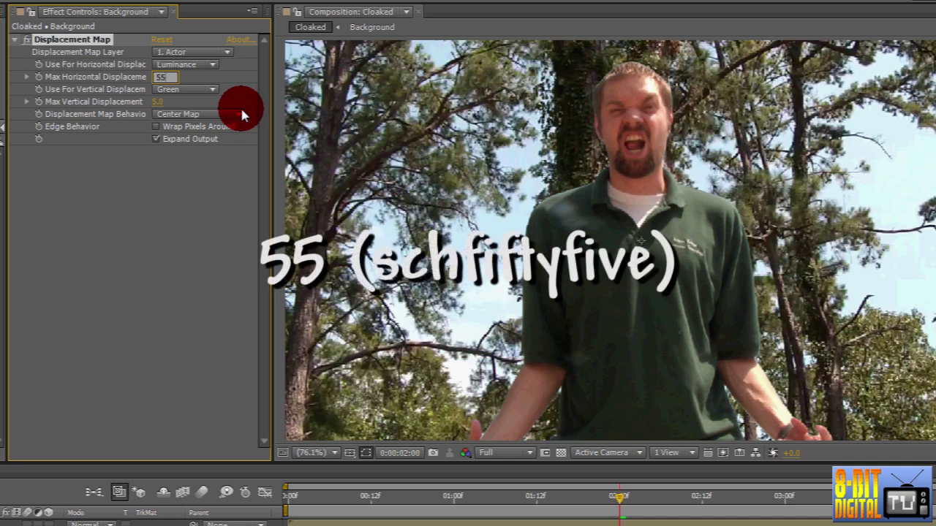
click(210, 88)
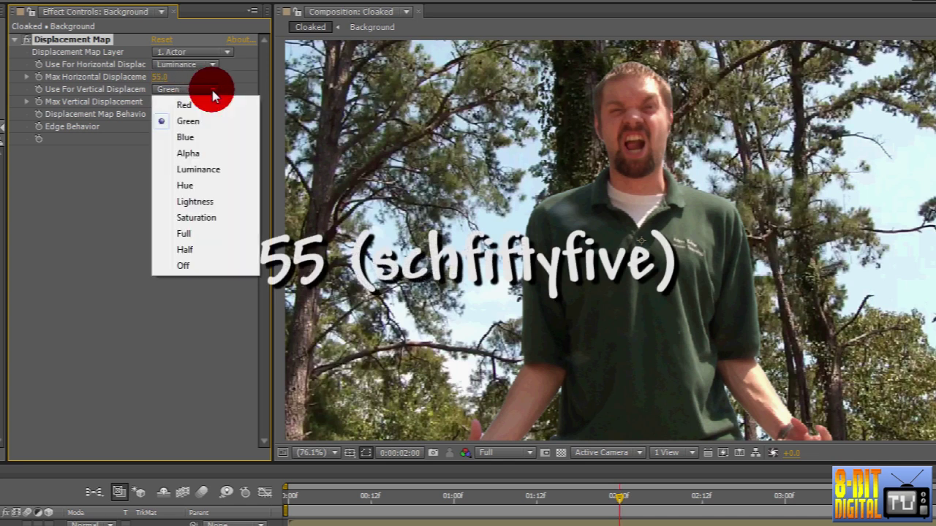
click(214, 169)
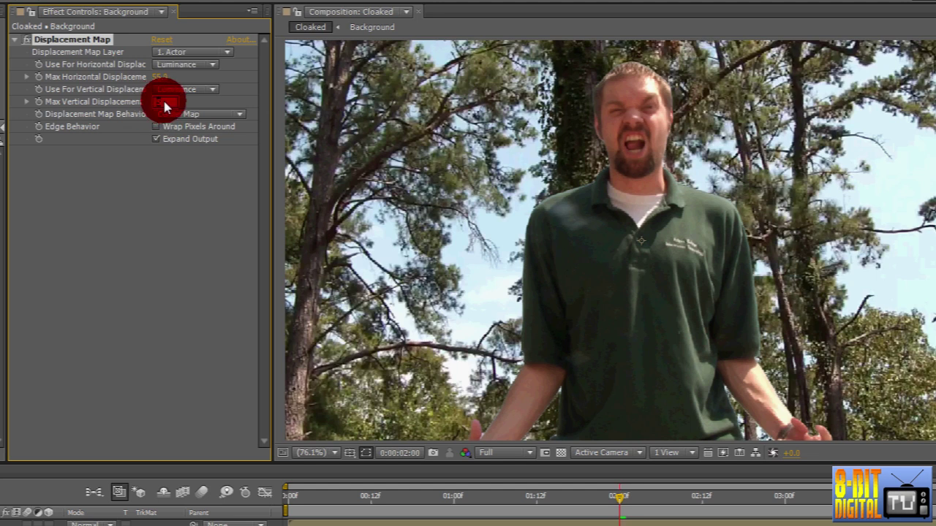
text(55.0)
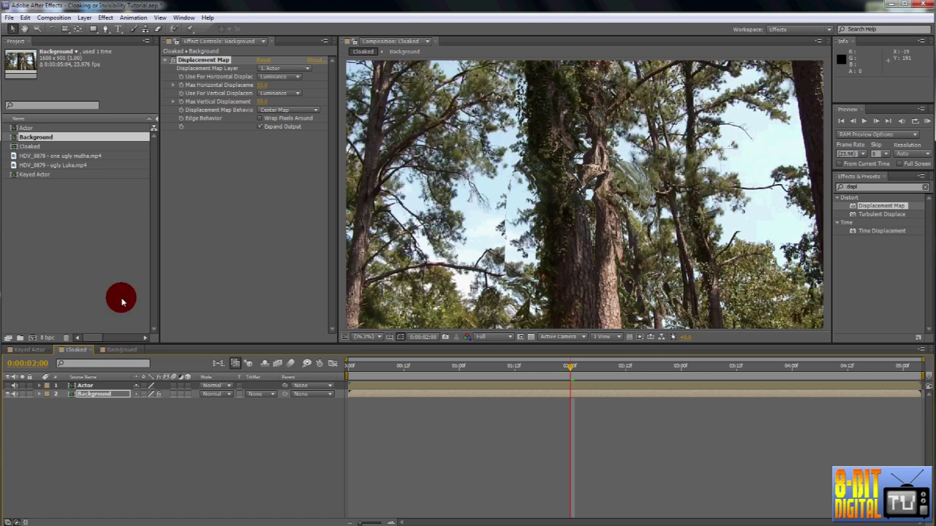
click(173, 63)
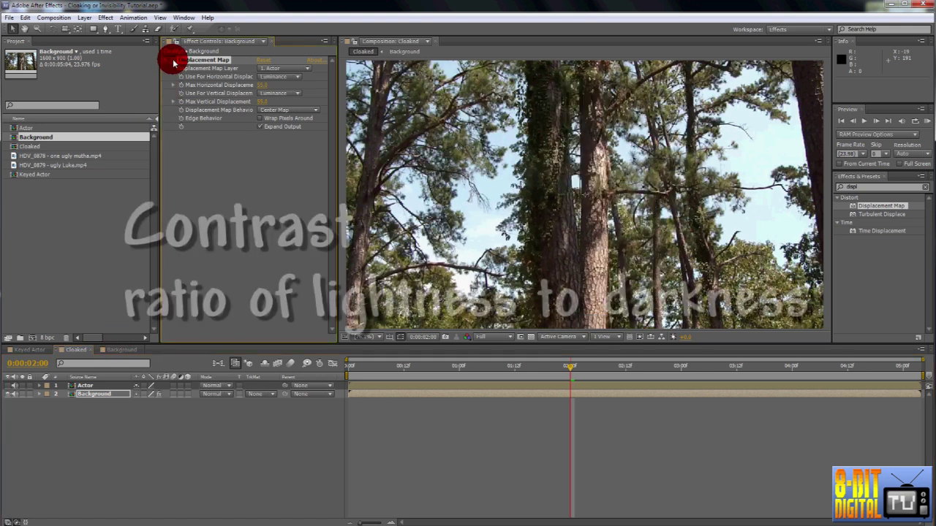
click(173, 63)
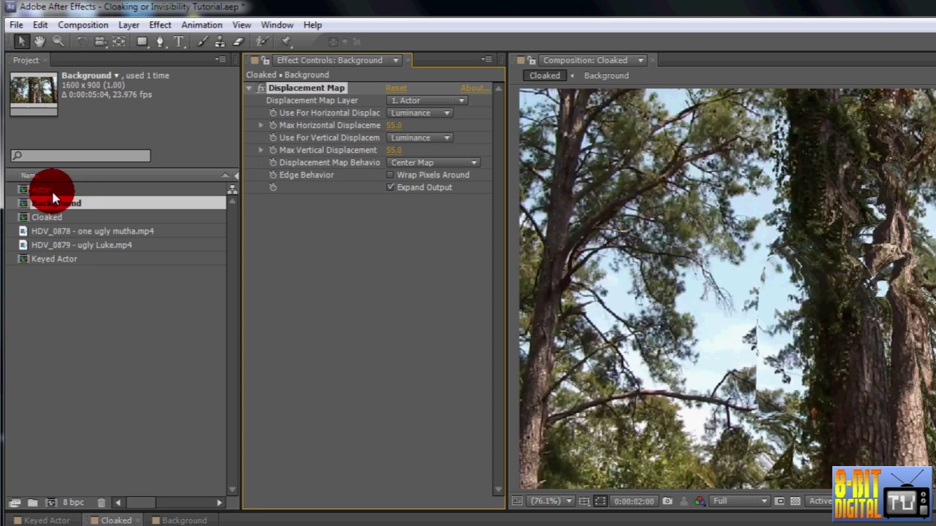
double_click(51, 189)
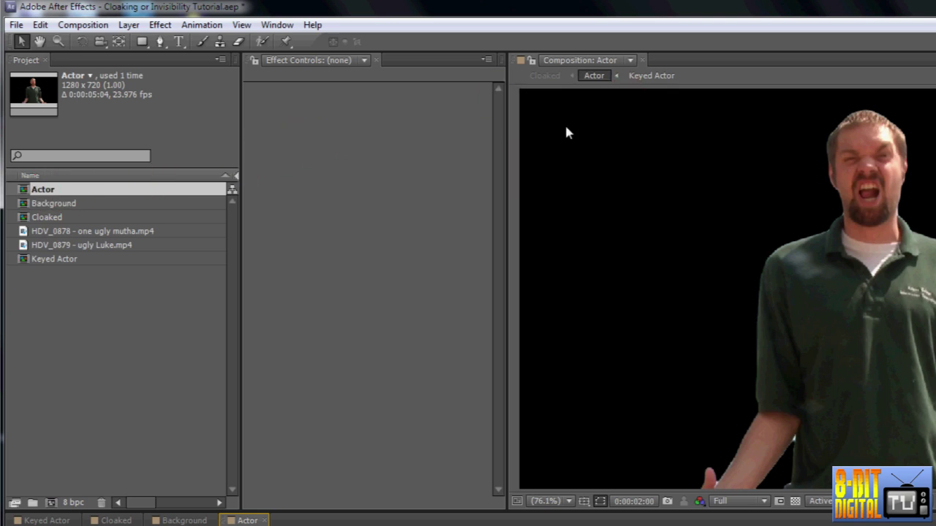
- Bring up the Actor precomp's Keyed Actor layer in the timeline while the viewer stays on Cloaked
click(532, 64)
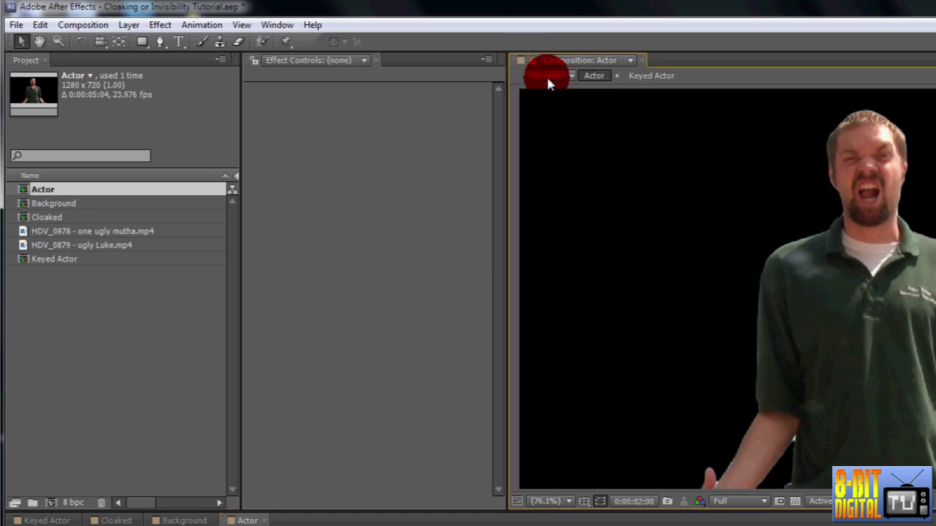
click(547, 76)
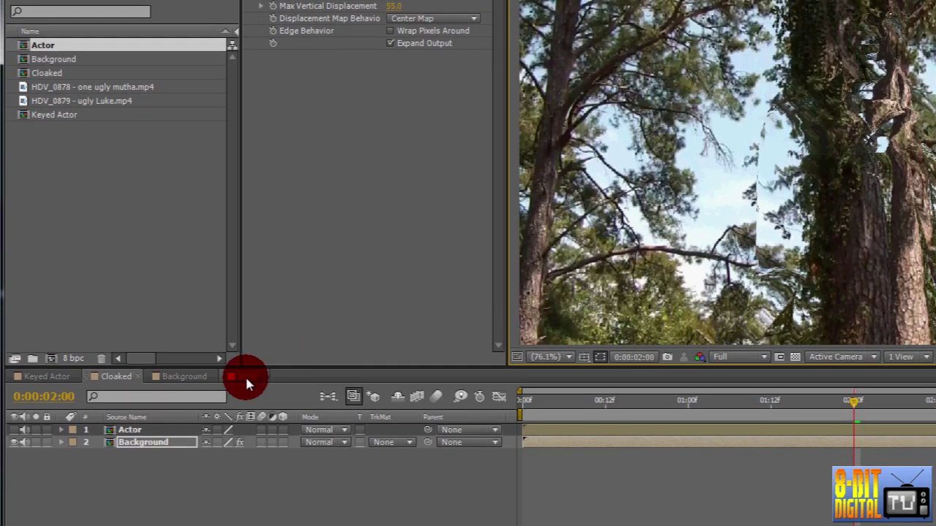
click(245, 376)
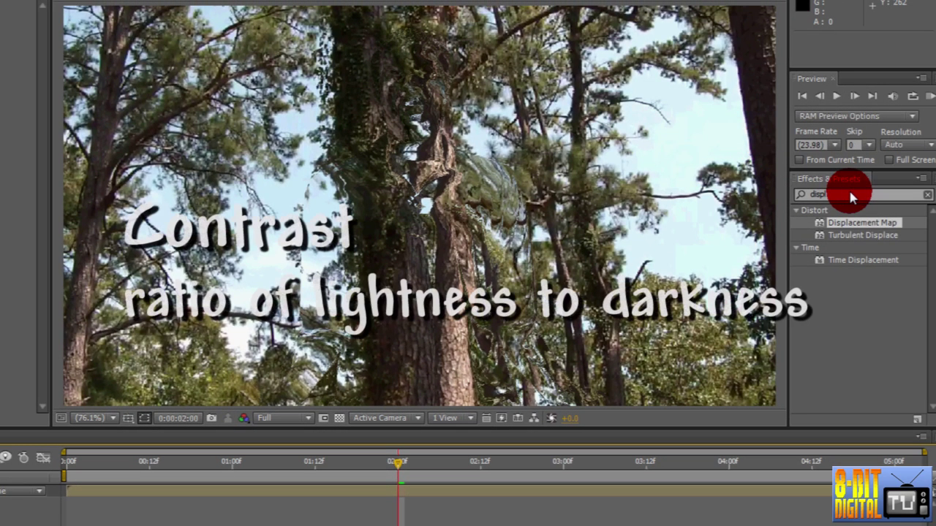
- Apply Brightness & Contrast to the Keyed Actor layer with Contrast 65 and Brightness 0
click(850, 194)
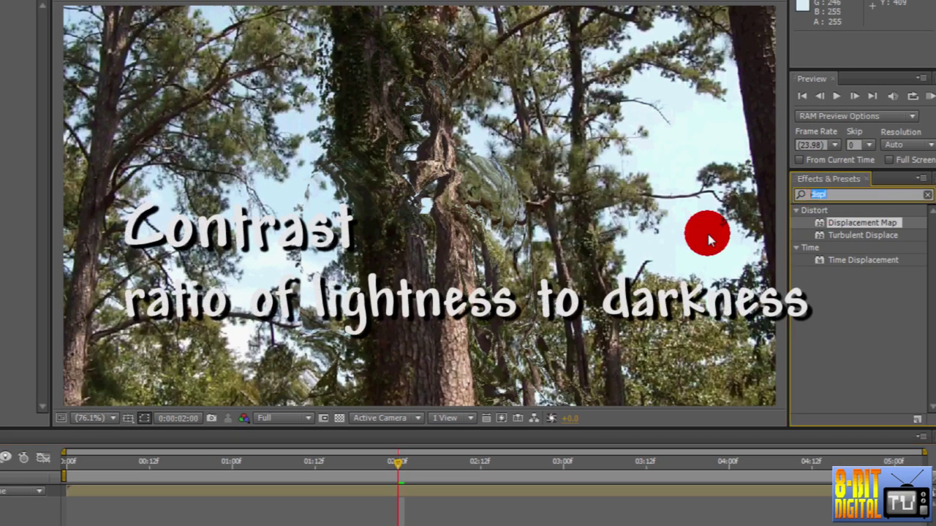
text(contrast)
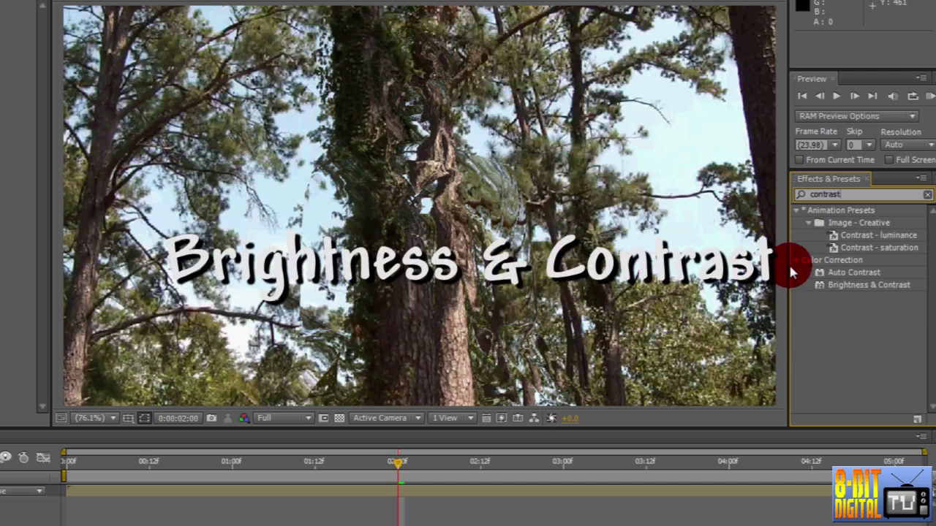
click(830, 287)
drag(852, 385, 852, 385)
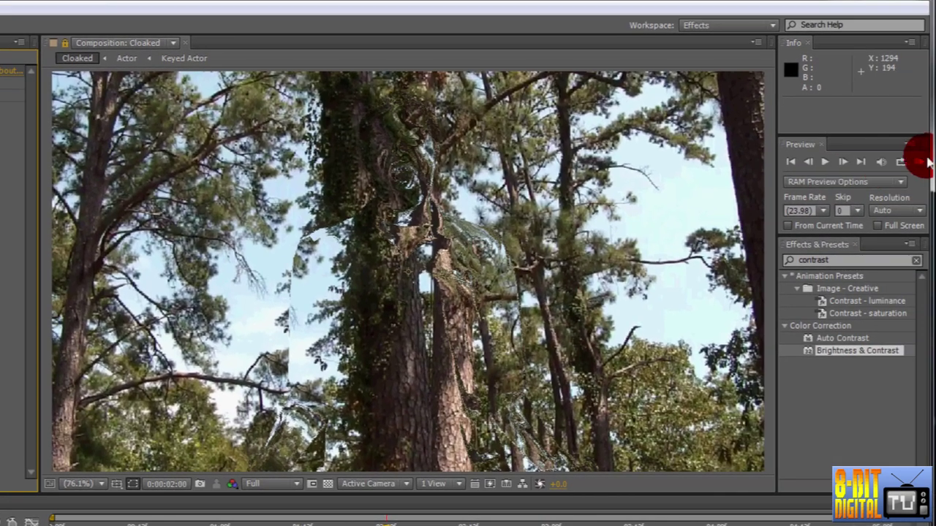
- Render a RAM preview of the Cloaked comp from frame 1 of 124
click(918, 162)
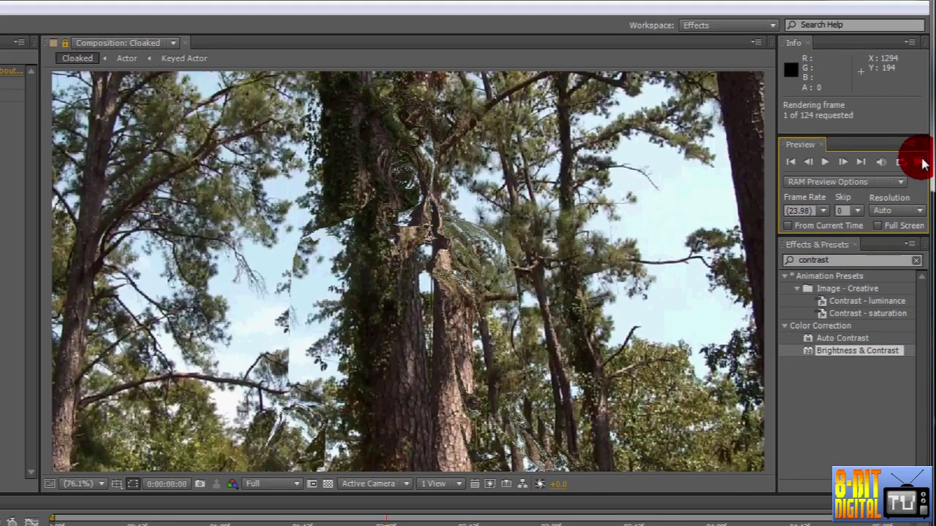